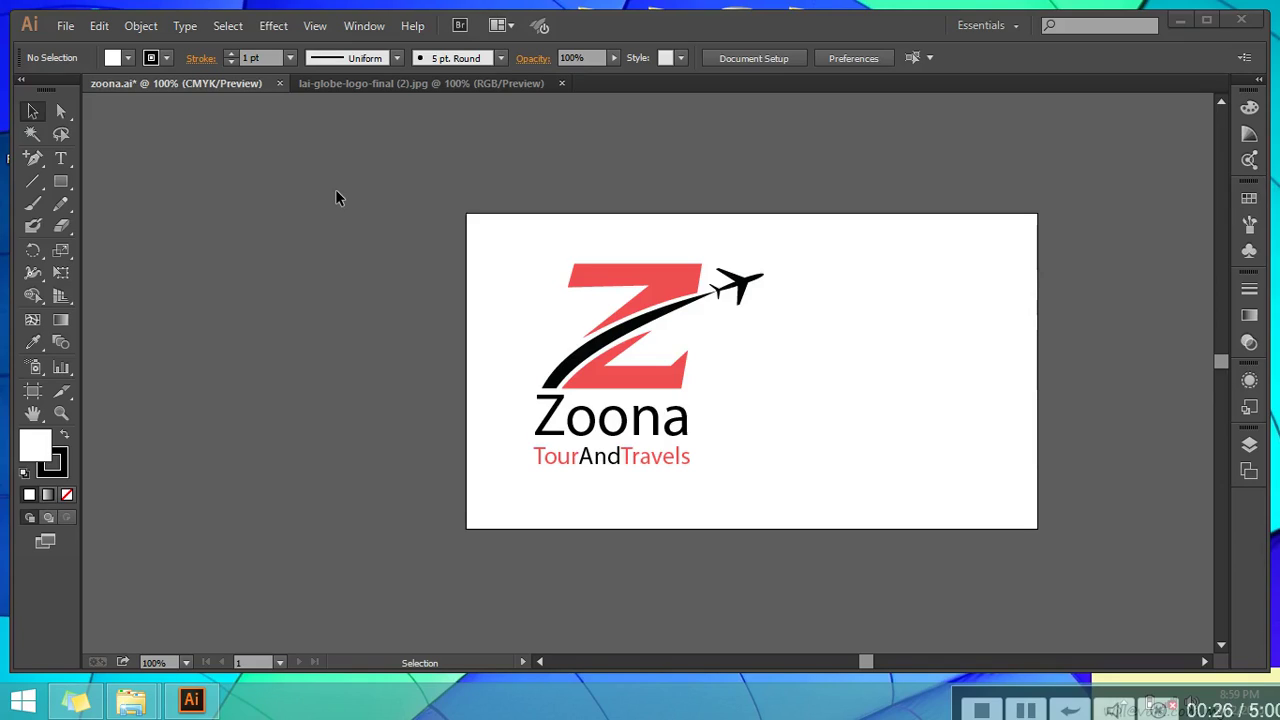
Examine the edges of the globe logo JPG at high magnification, then return it to 100% zoom
{"action": "left_click", "coordinate": [352, 86]}
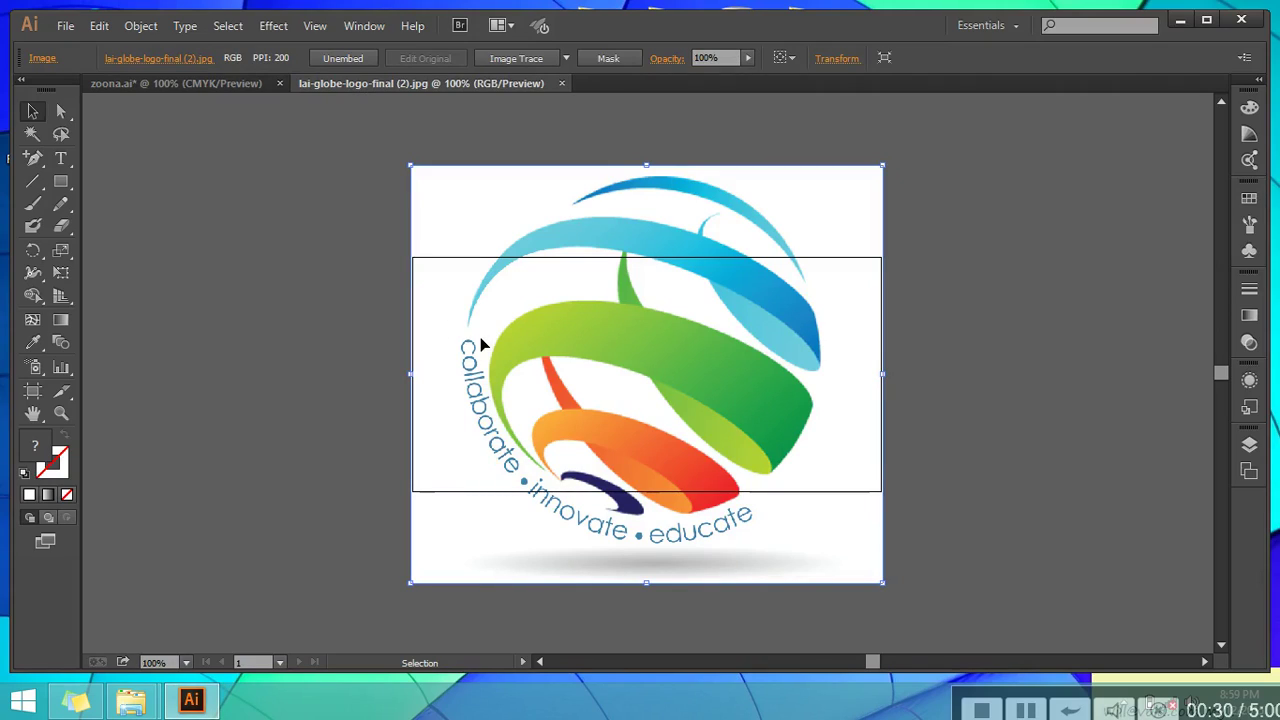
{"action": "key", "text": "a"}
{"action": "scroll", "coordinate": [480, 345], "scroll_direction": "up", "scroll_amount": 4}
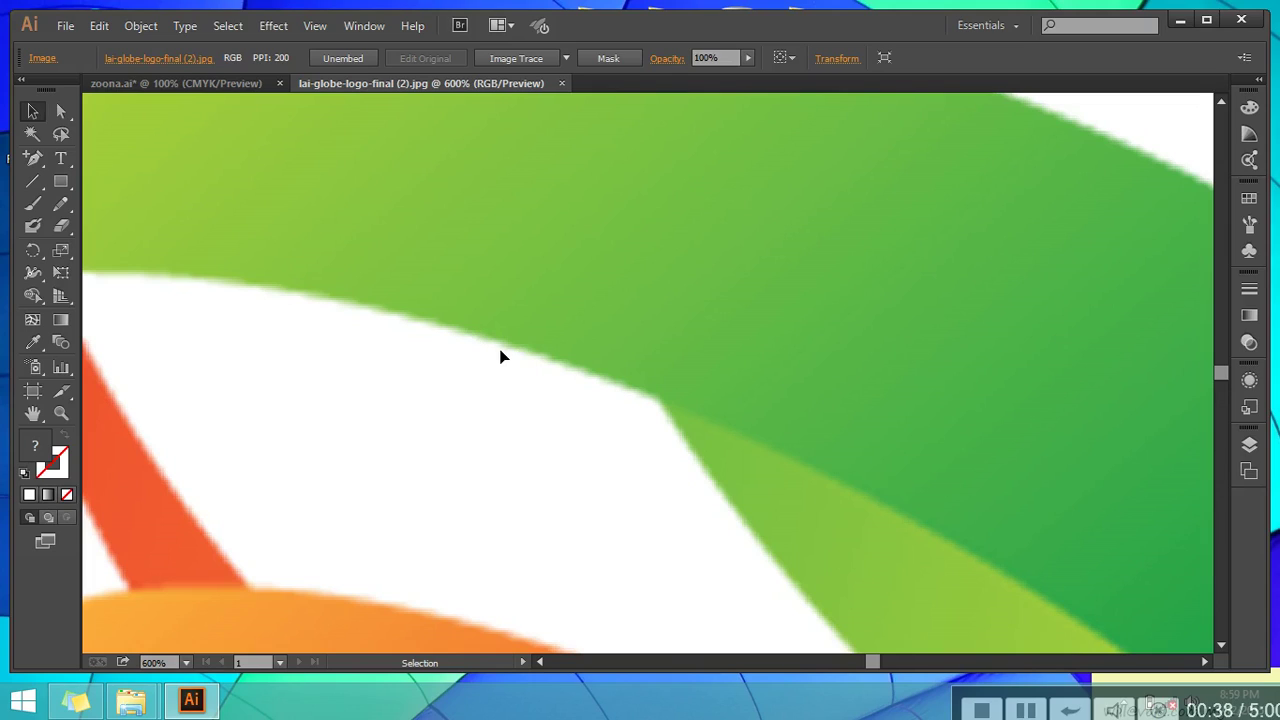
{"action": "scroll", "coordinate": [502, 357], "scroll_direction": "up", "scroll_amount": 1}
{"action": "scroll", "coordinate": [502, 357], "scroll_direction": "down", "scroll_amount": 6}
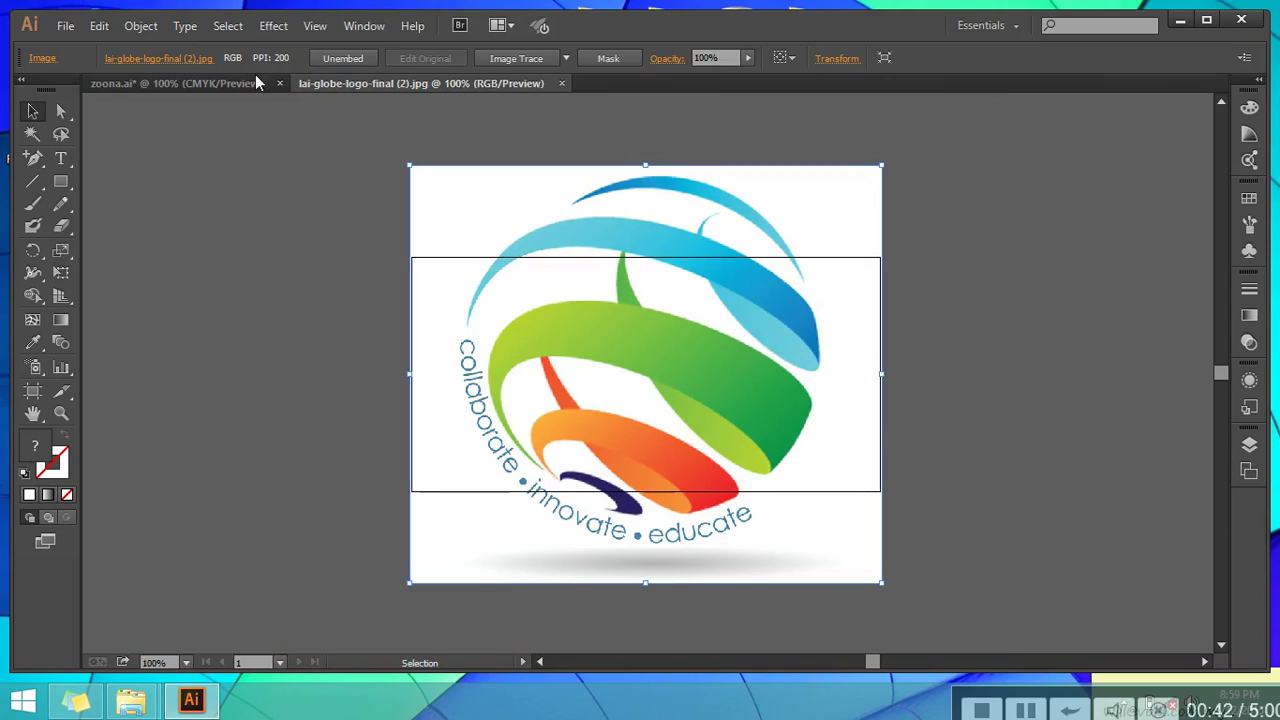
Examine the edges of the Zoona vector logo at 2400% magnification or more, then return to 100% zoom
{"action": "left_click", "coordinate": [243, 83]}
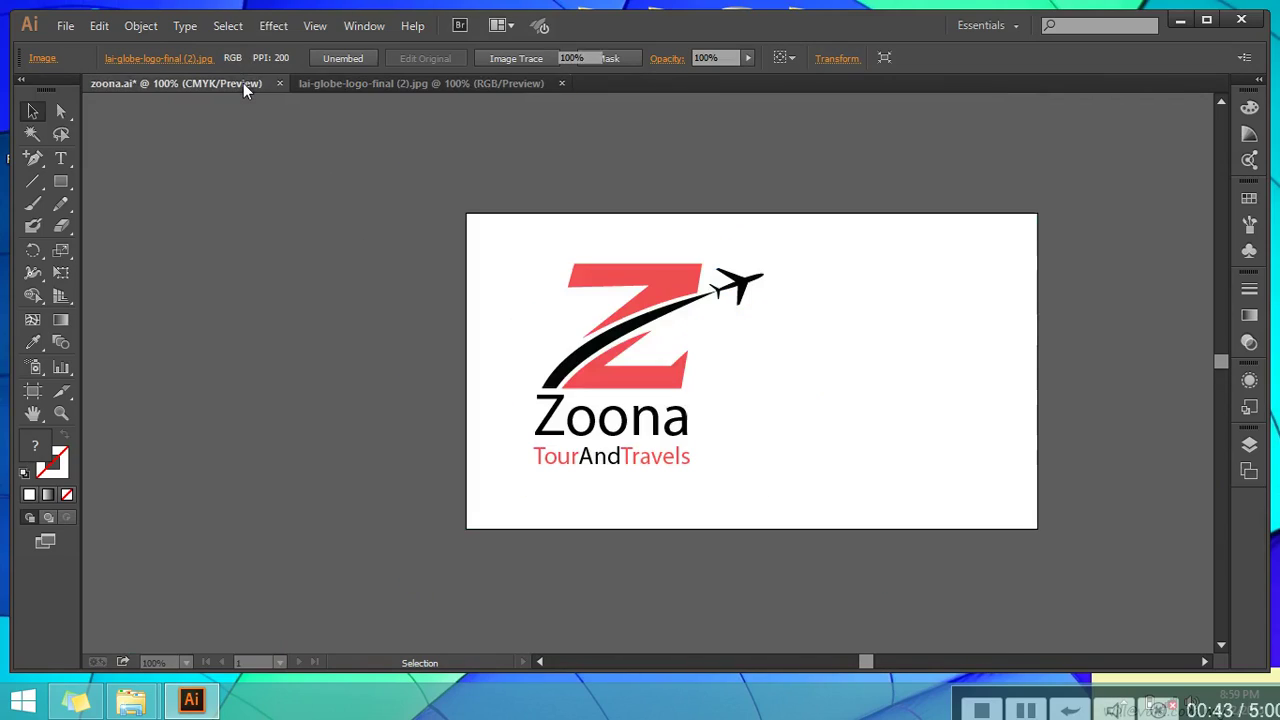
{"action": "left_click", "coordinate": [615, 366]}
{"action": "left_click", "coordinate": [534, 298]}
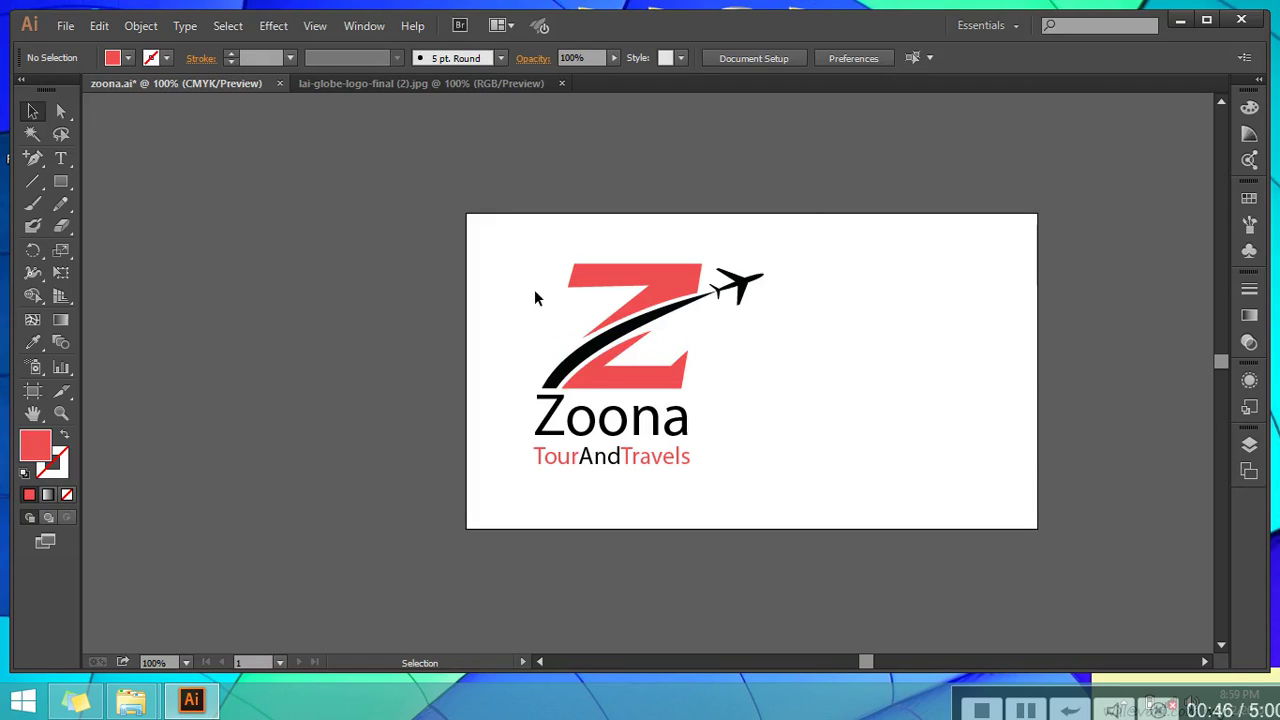
{"action": "key", "text": "ctrl+plus"}
{"action": "key", "text": "ctrl+plus"}
{"action": "key", "text": "ctrl+plus"}
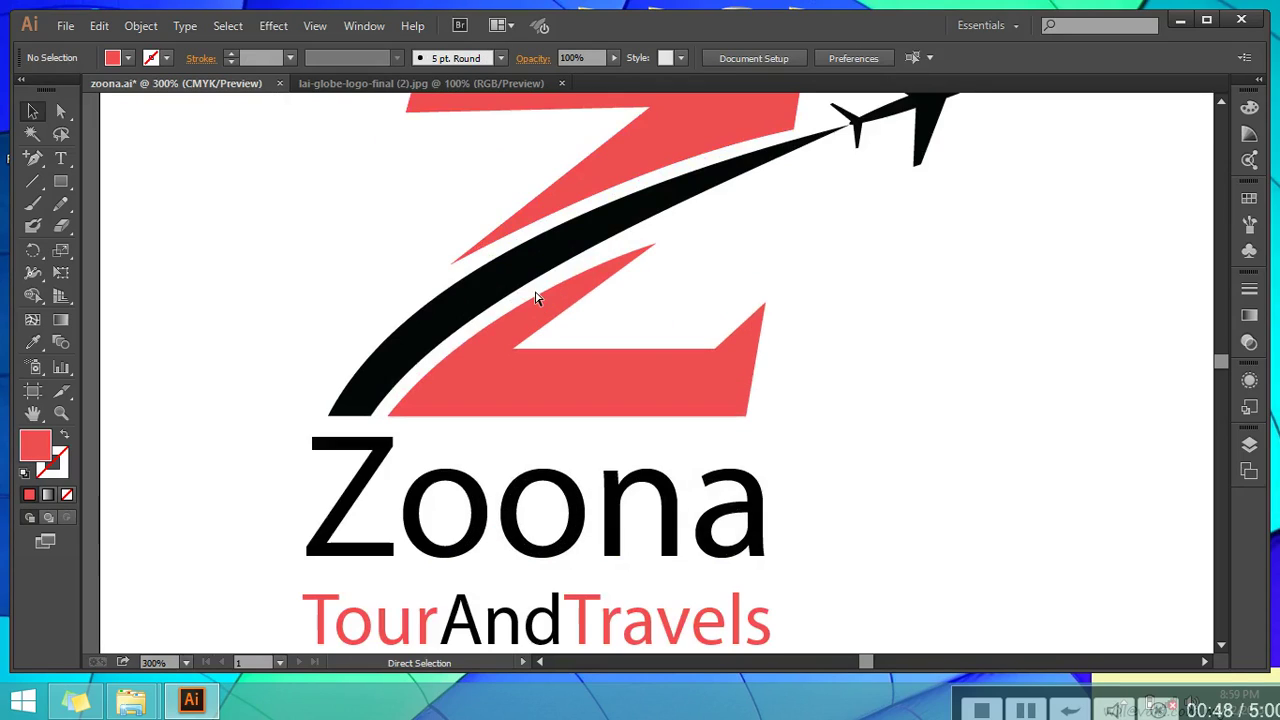
{"action": "key", "text": "ctrl+plus"}
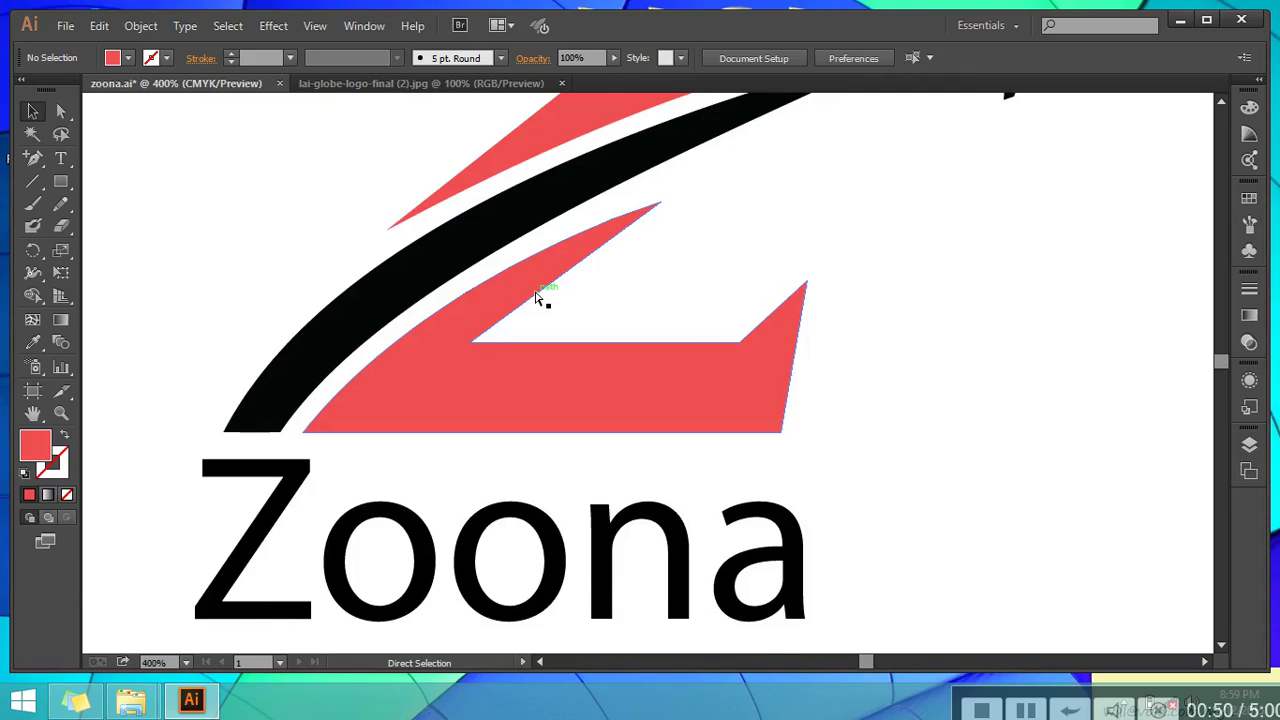
{"action": "key", "text": "ctrl+plus"}
{"action": "key", "text": "ctrl+plus"}
{"action": "key", "text": "ctrl+plus"}
{"action": "key", "text": "ctrl+plus"}
{"action": "key", "text": "ctrl+plus"}
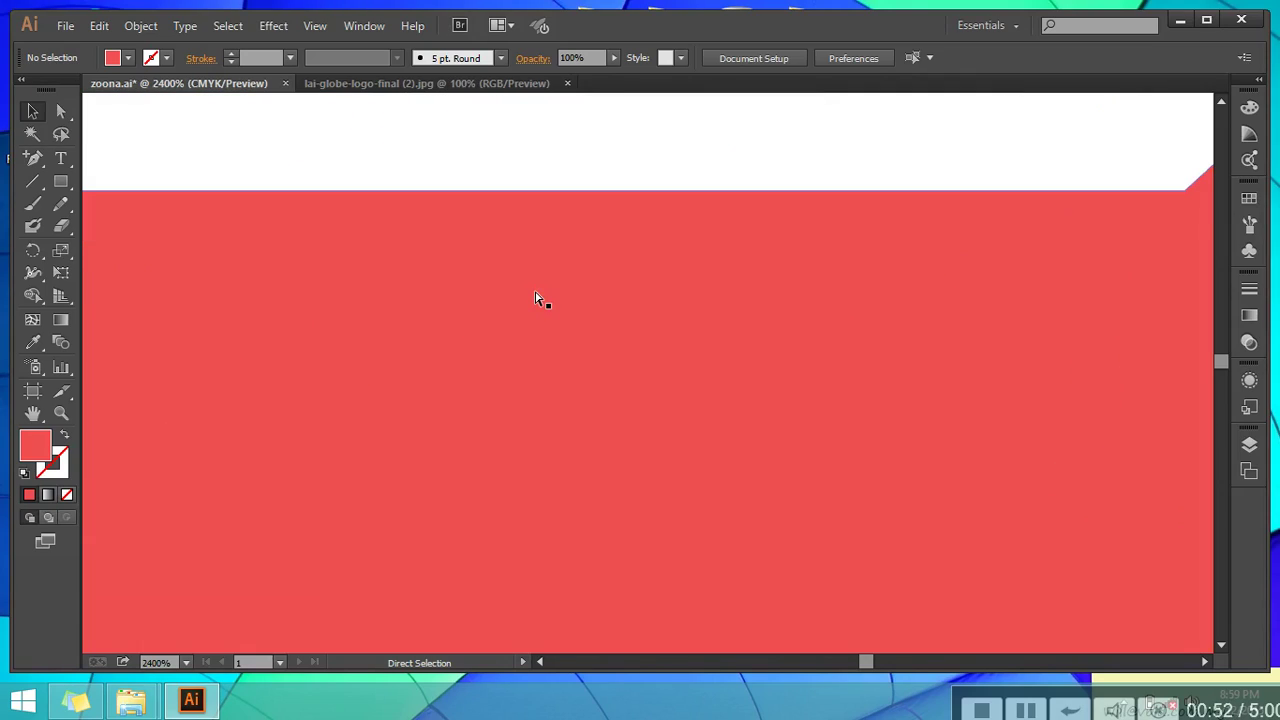
{"action": "key", "text": "ctrl+plus"}
{"action": "key", "text": "ctrl+minus"}
{"action": "key", "text": "ctrl+minus"}
{"action": "key", "text": "ctrl+minus"}
{"action": "key", "text": "ctrl+minus"}
{"action": "key", "text": "ctrl+minus"}
{"action": "key", "text": "ctrl+minus"}
{"action": "key", "text": "ctrl+minus"}
{"action": "key", "text": "ctrl+minus"}
{"action": "key", "text": "ctrl+minus"}
{"action": "key", "text": "ctrl+minus"}
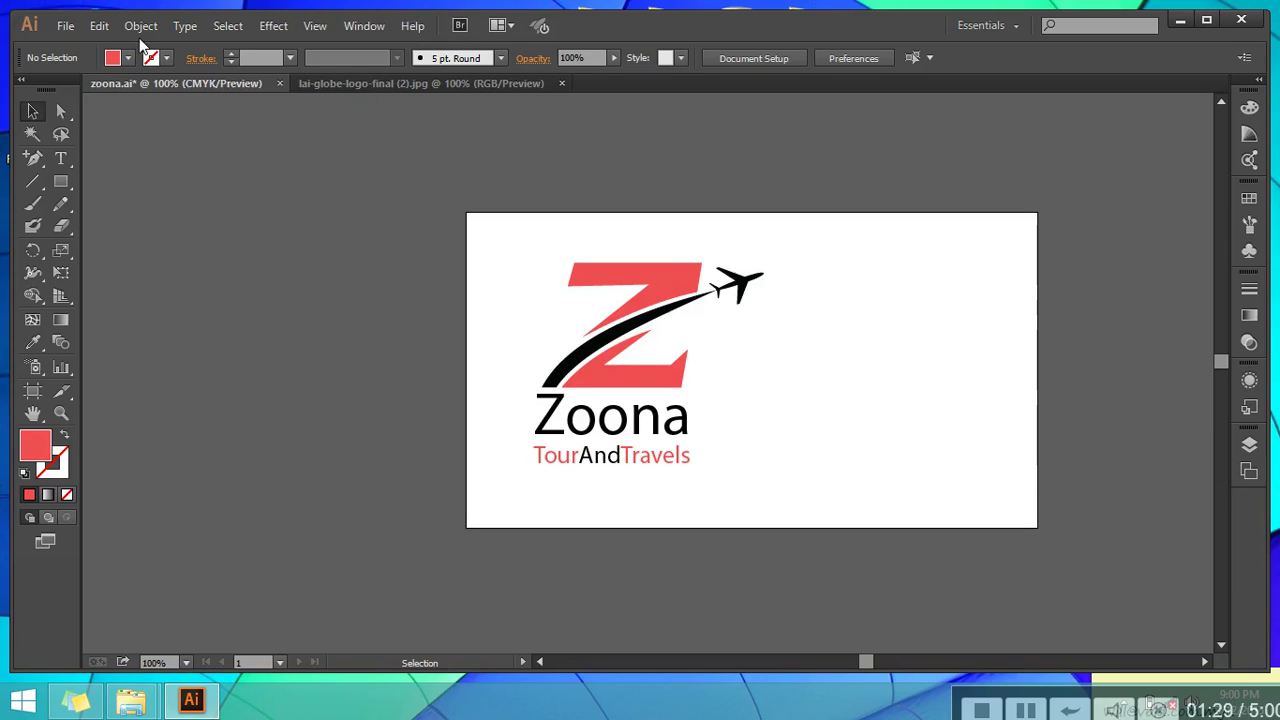
{"action": "left_click", "coordinate": [141, 28]}
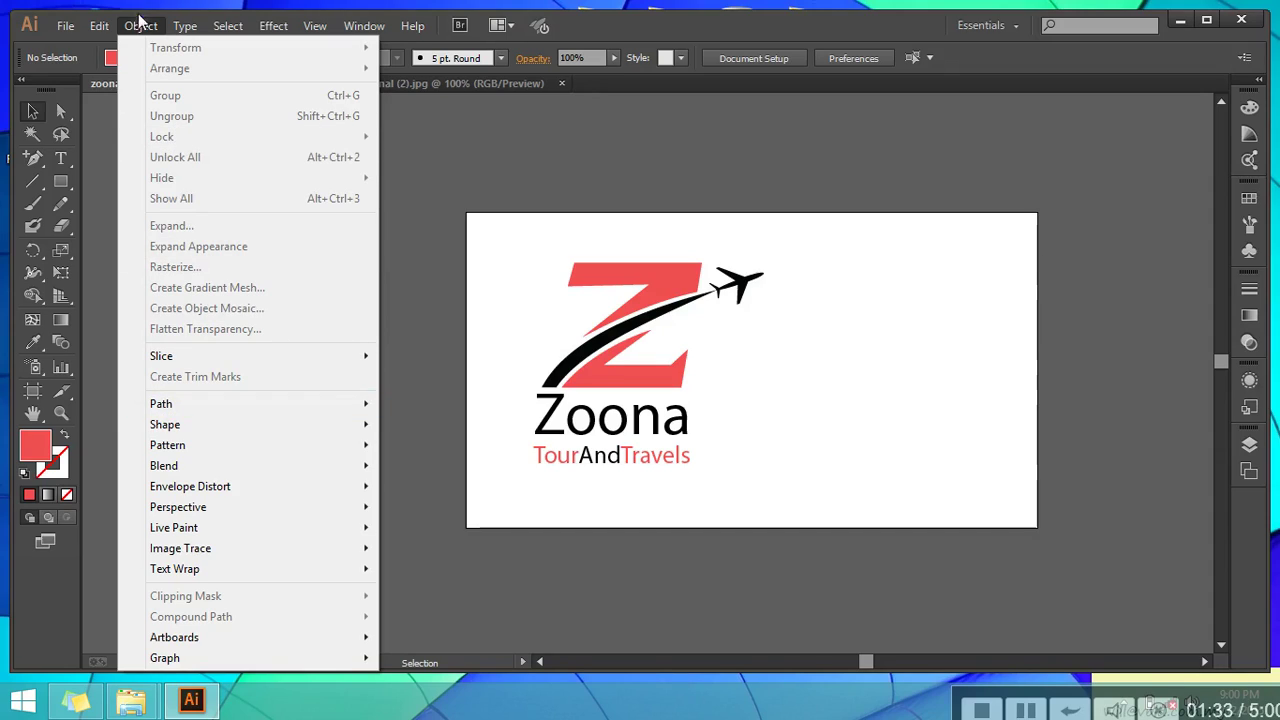
{"action": "mouse_move", "coordinate": [272, 356]}
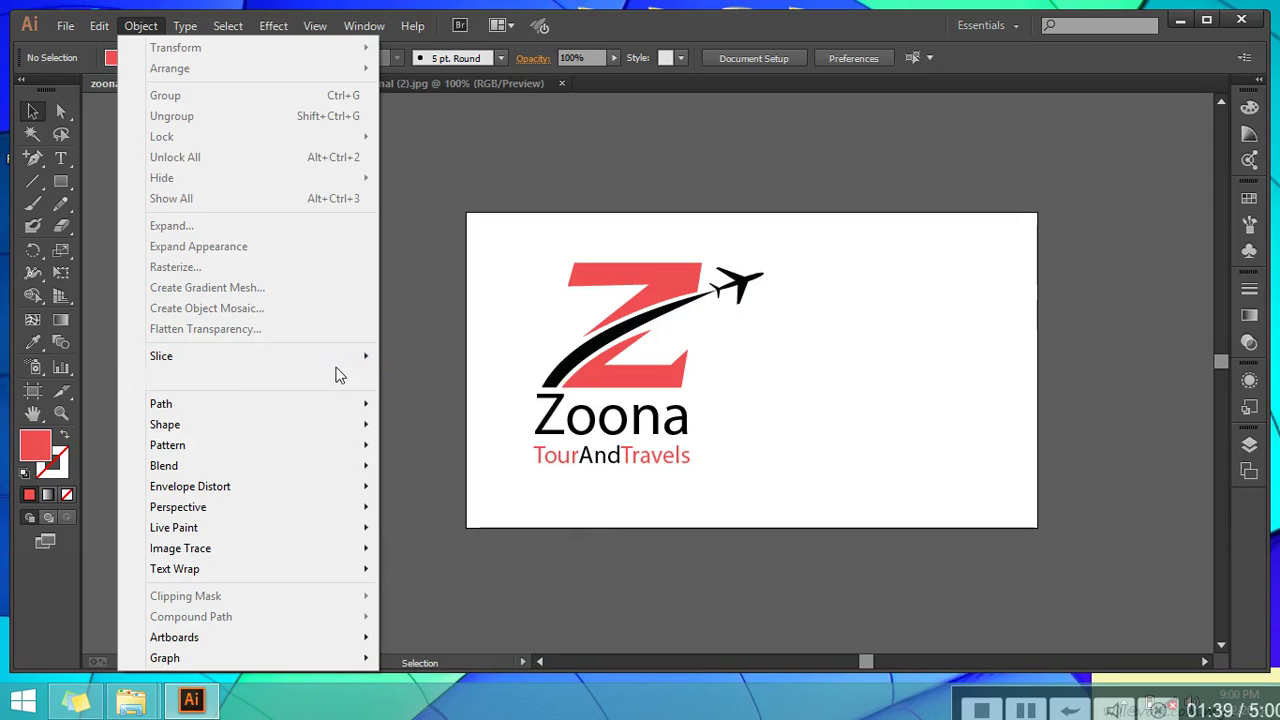
{"action": "left_click", "coordinate": [95, 196]}
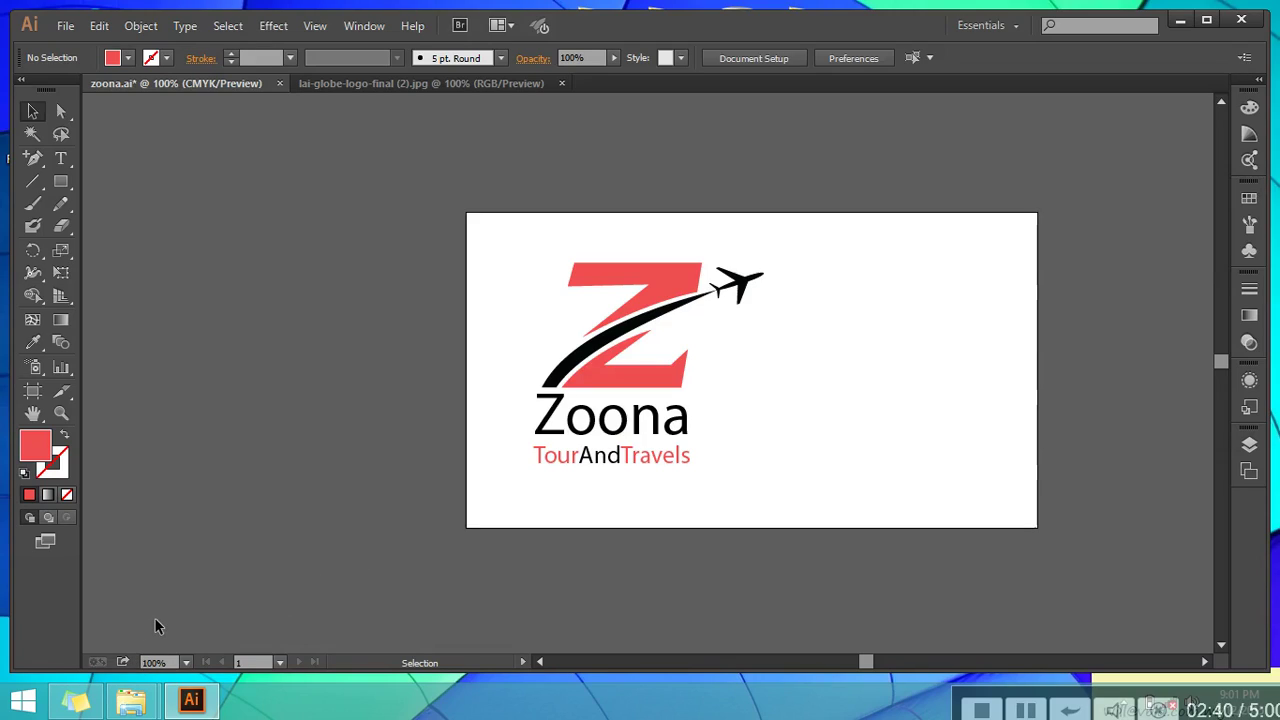
View the Zoona logo at 600% zoom, then reduce the zoom level to 66.67%
{"action": "left_click", "coordinate": [185, 663]}
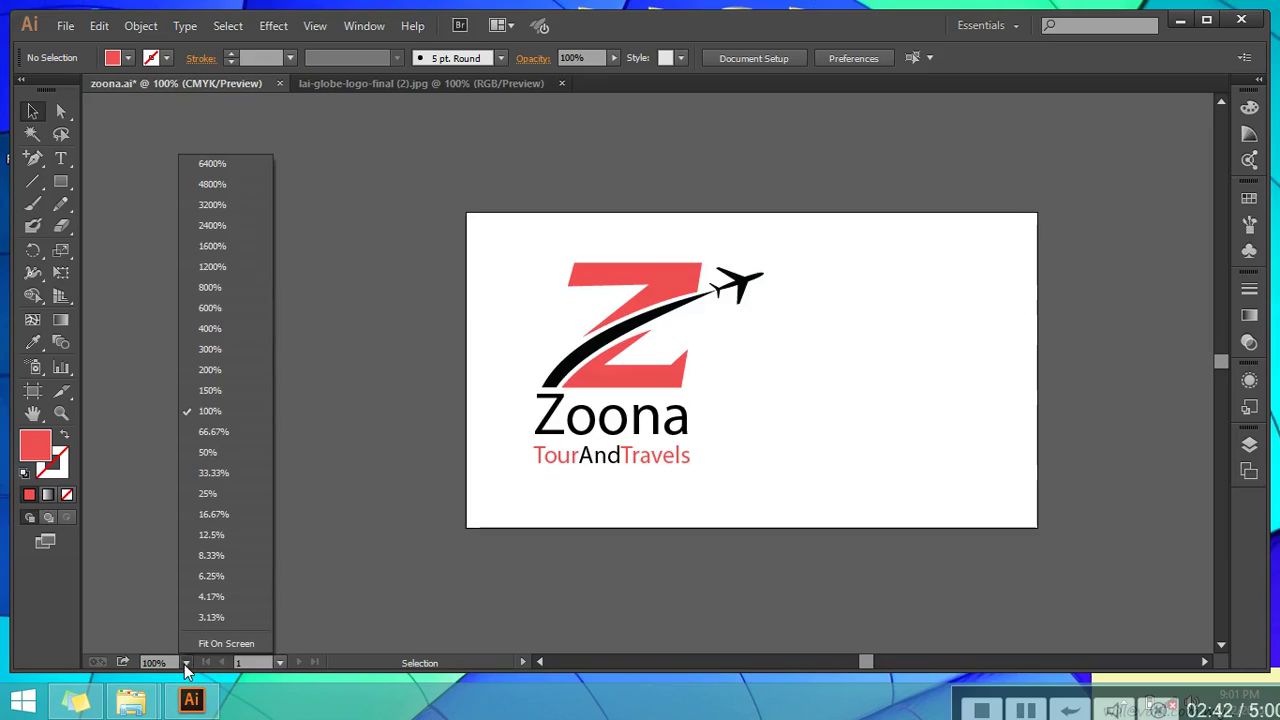
{"action": "left_click", "coordinate": [185, 663]}
{"action": "left_click", "coordinate": [185, 663]}
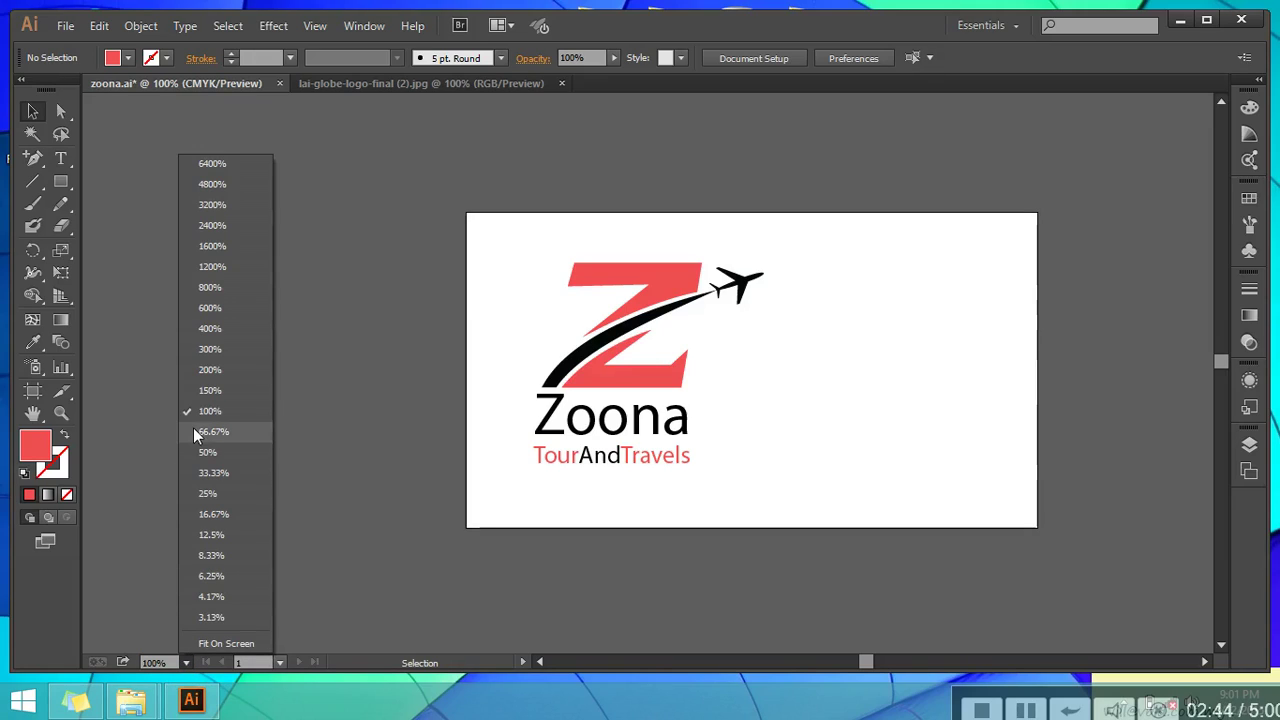
{"action": "left_click", "coordinate": [210, 308]}
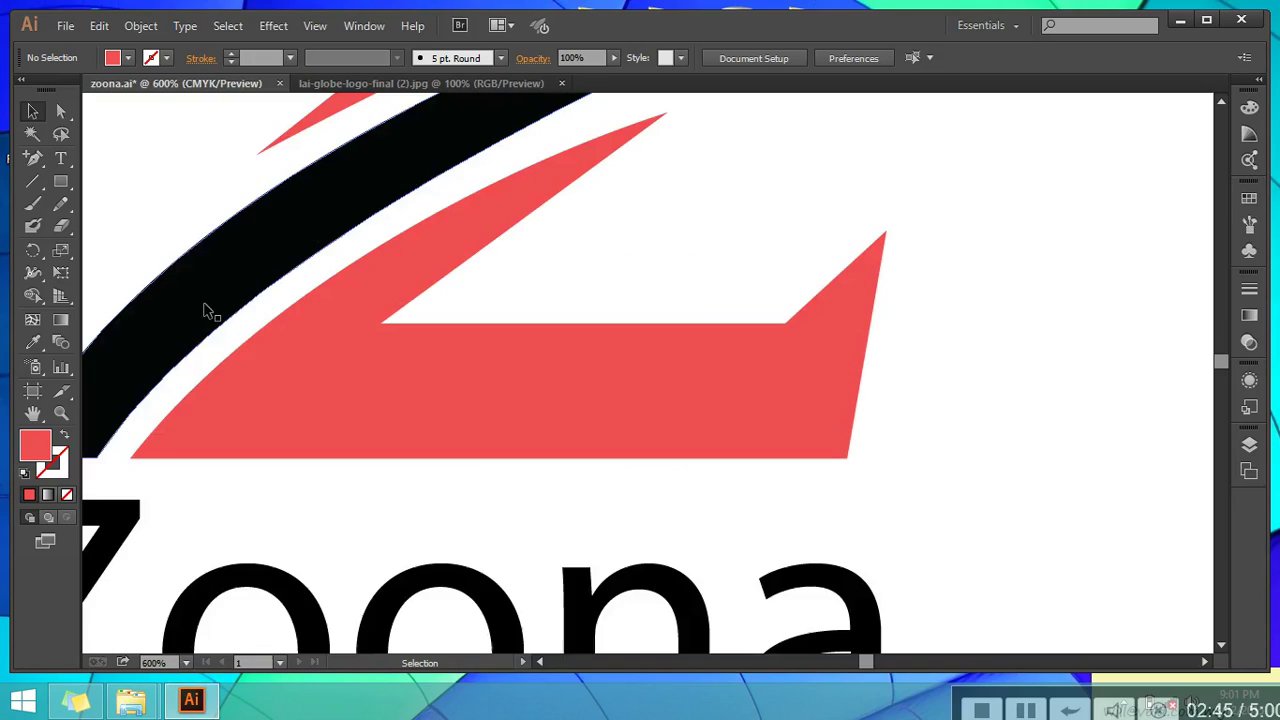
{"action": "left_click", "coordinate": [185, 663]}
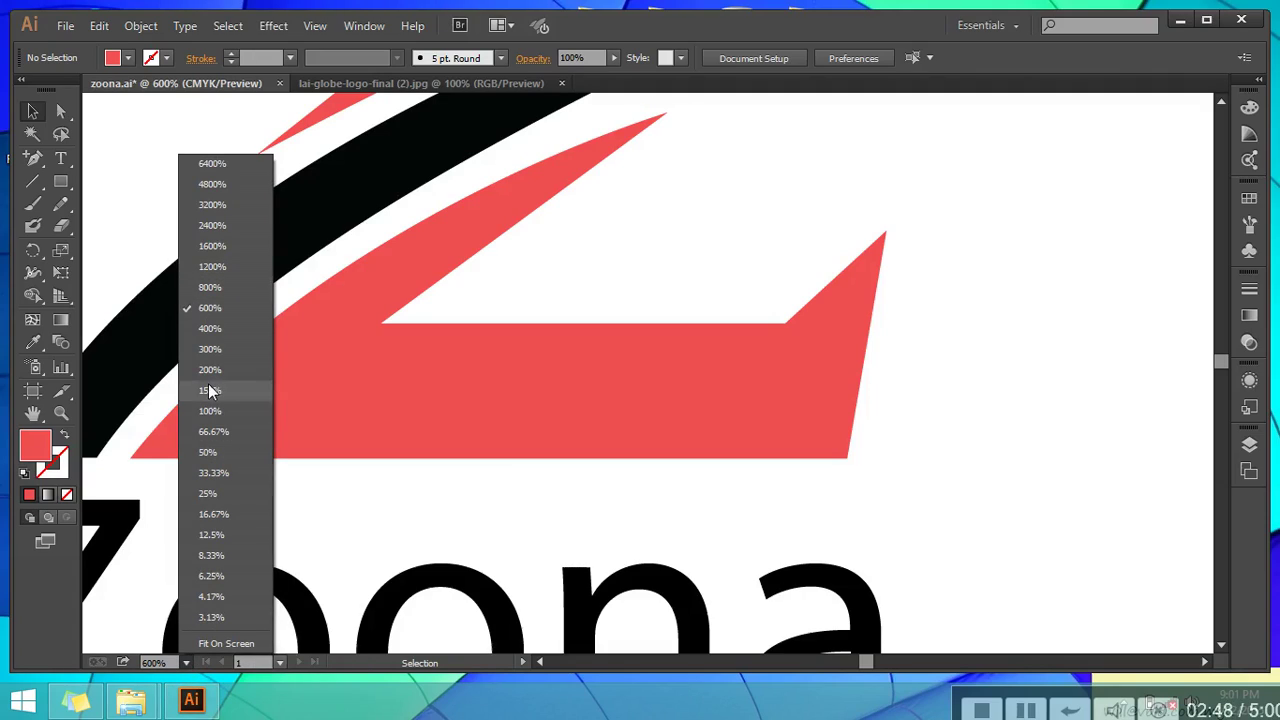
{"action": "left_click", "coordinate": [211, 431]}
{"action": "left_click", "coordinate": [280, 665]}
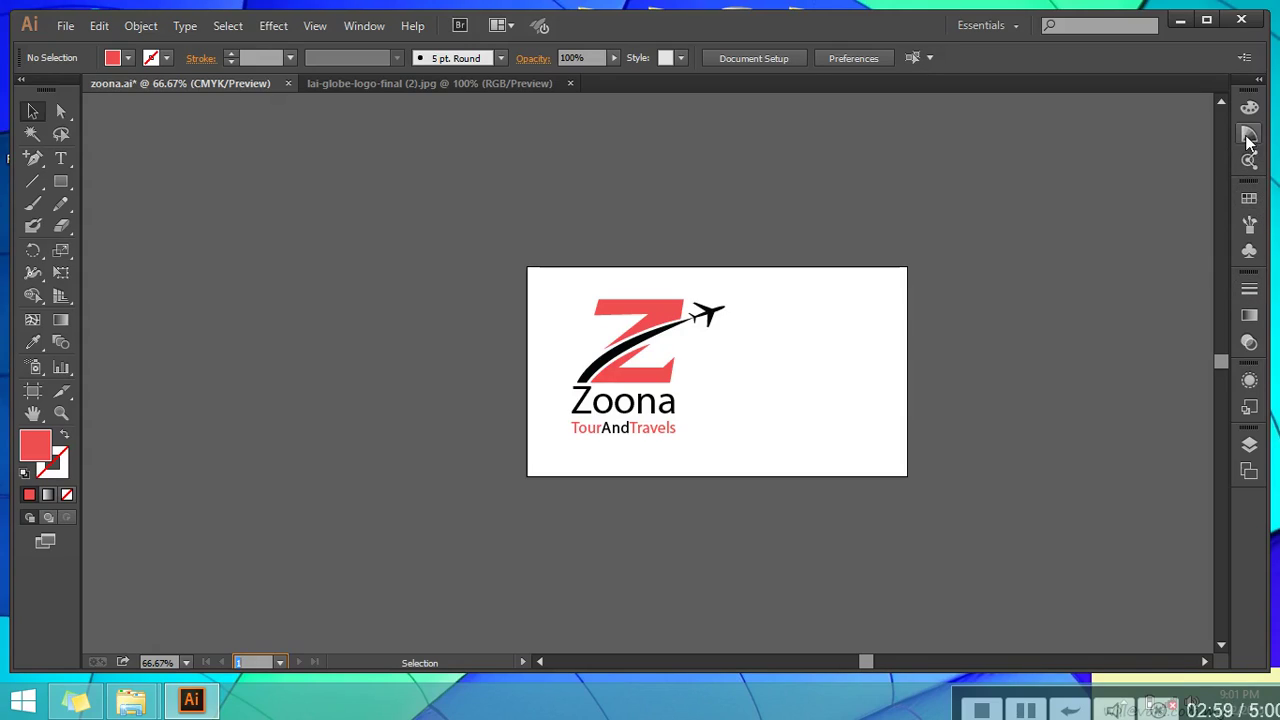
{"action": "left_click", "coordinate": [364, 26]}
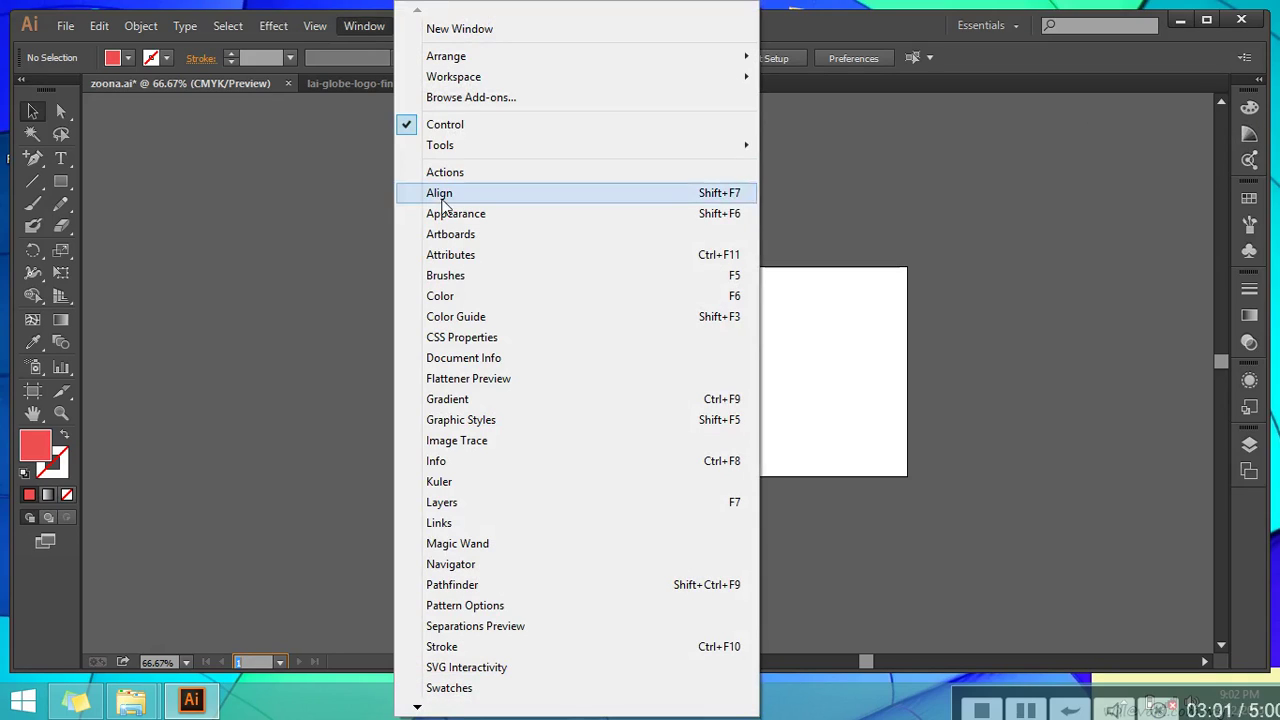
{"action": "left_click", "coordinate": [1076, 178]}
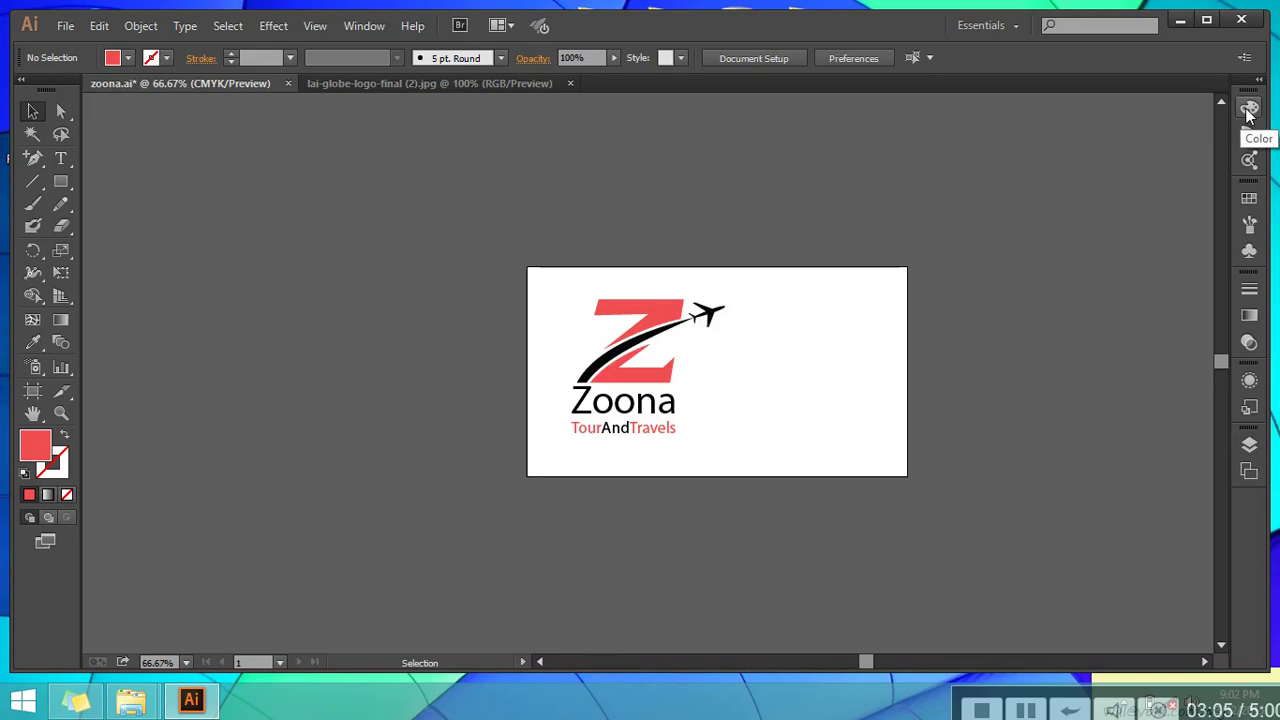
Inspect the Color, Color Guide and Swatches options one after another, collapsing each after viewing
{"action": "left_click", "coordinate": [1248, 110]}
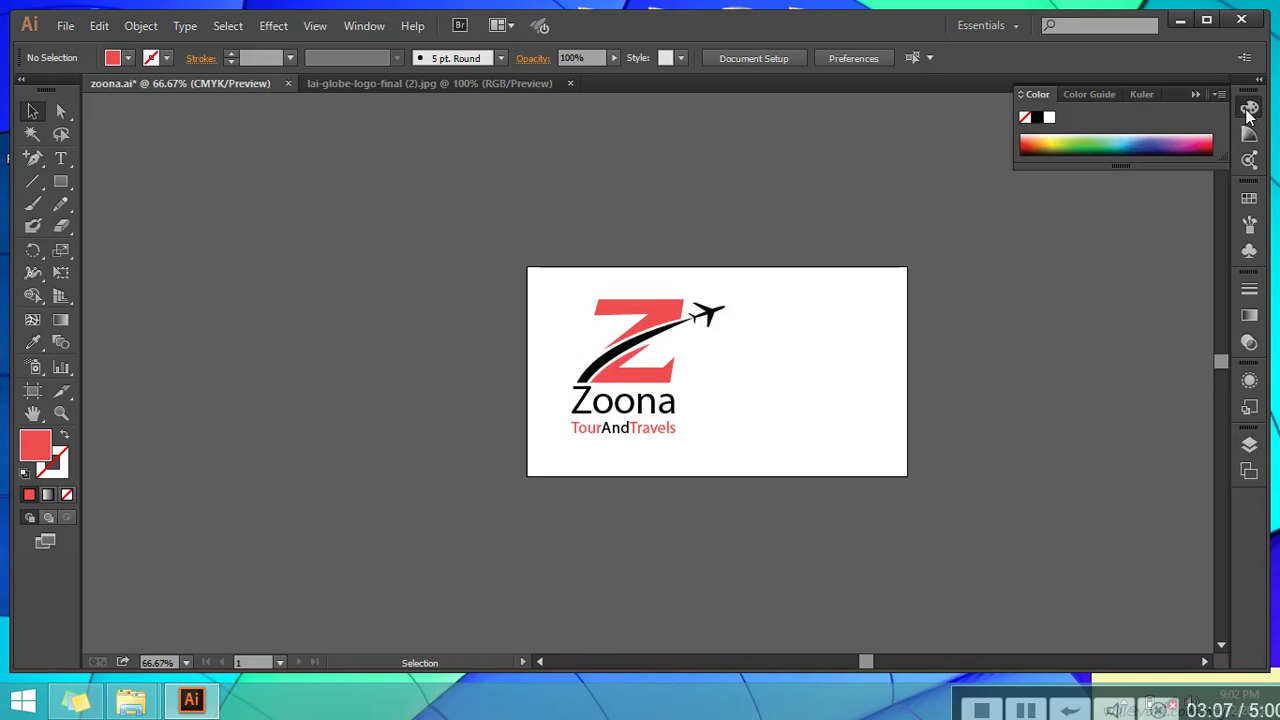
{"action": "left_click", "coordinate": [1247, 112]}
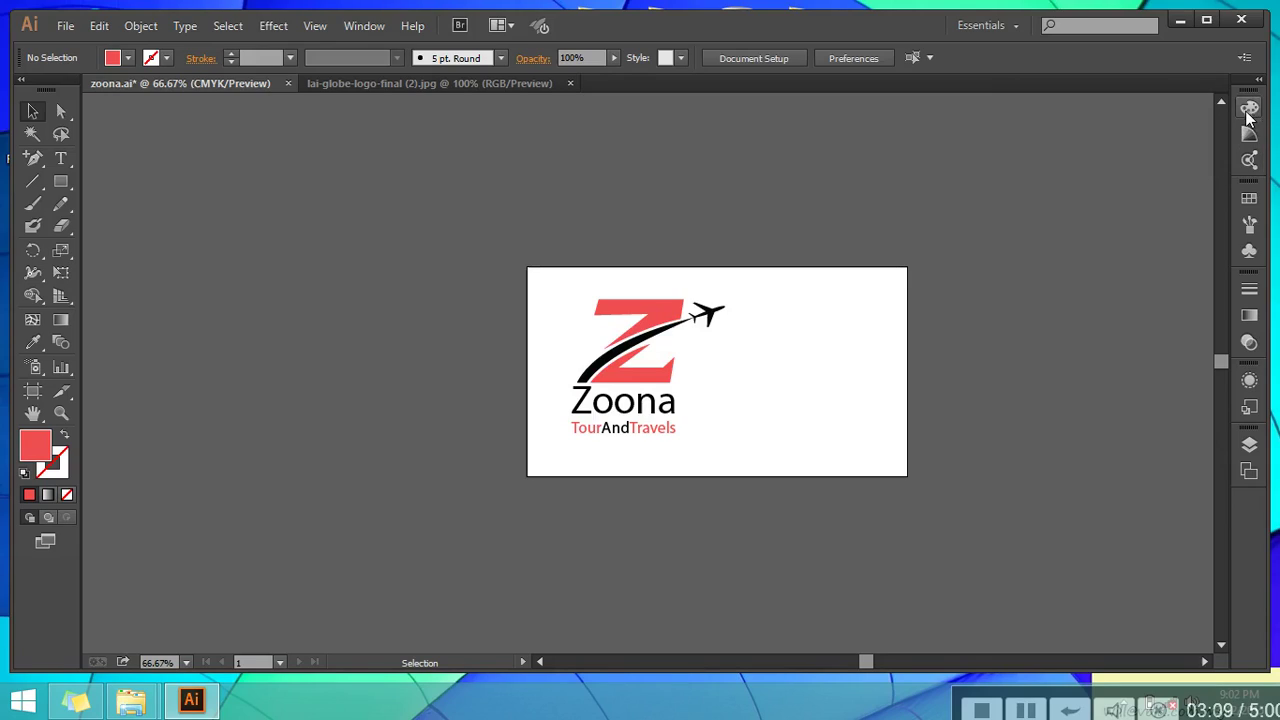
{"action": "left_click", "coordinate": [1250, 132]}
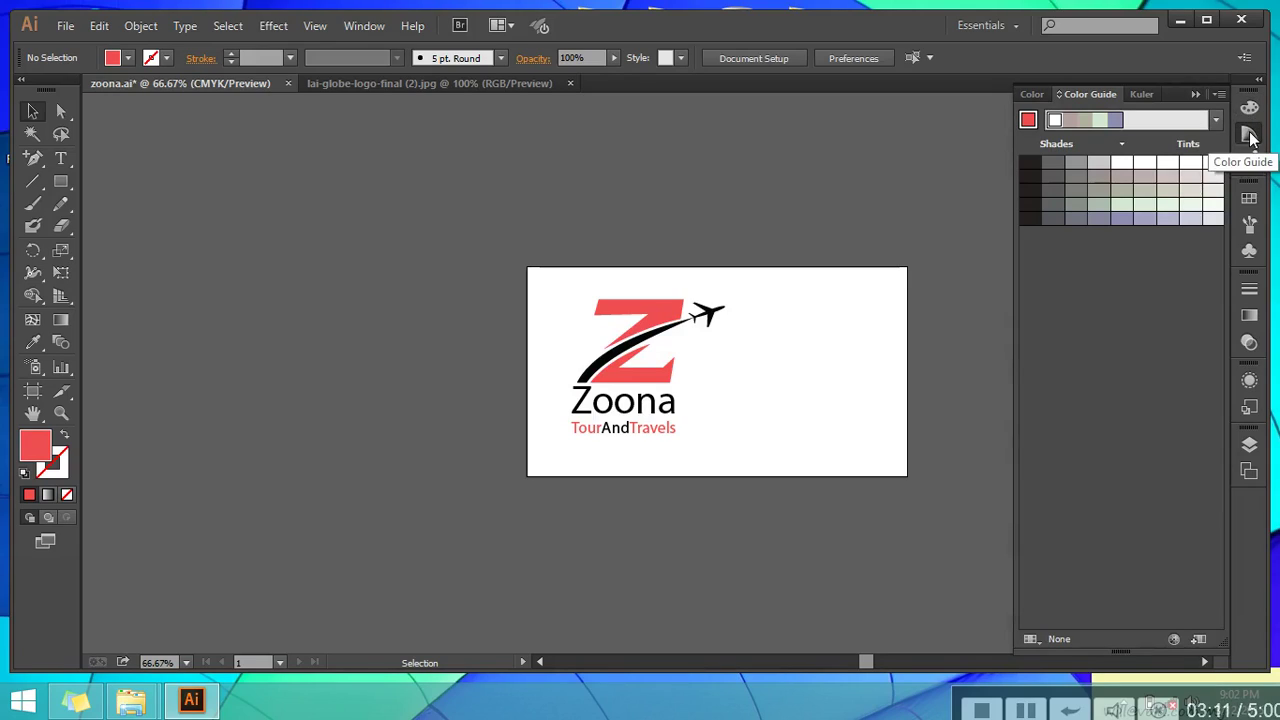
{"action": "left_click", "coordinate": [1250, 135]}
{"action": "left_click", "coordinate": [1248, 197]}
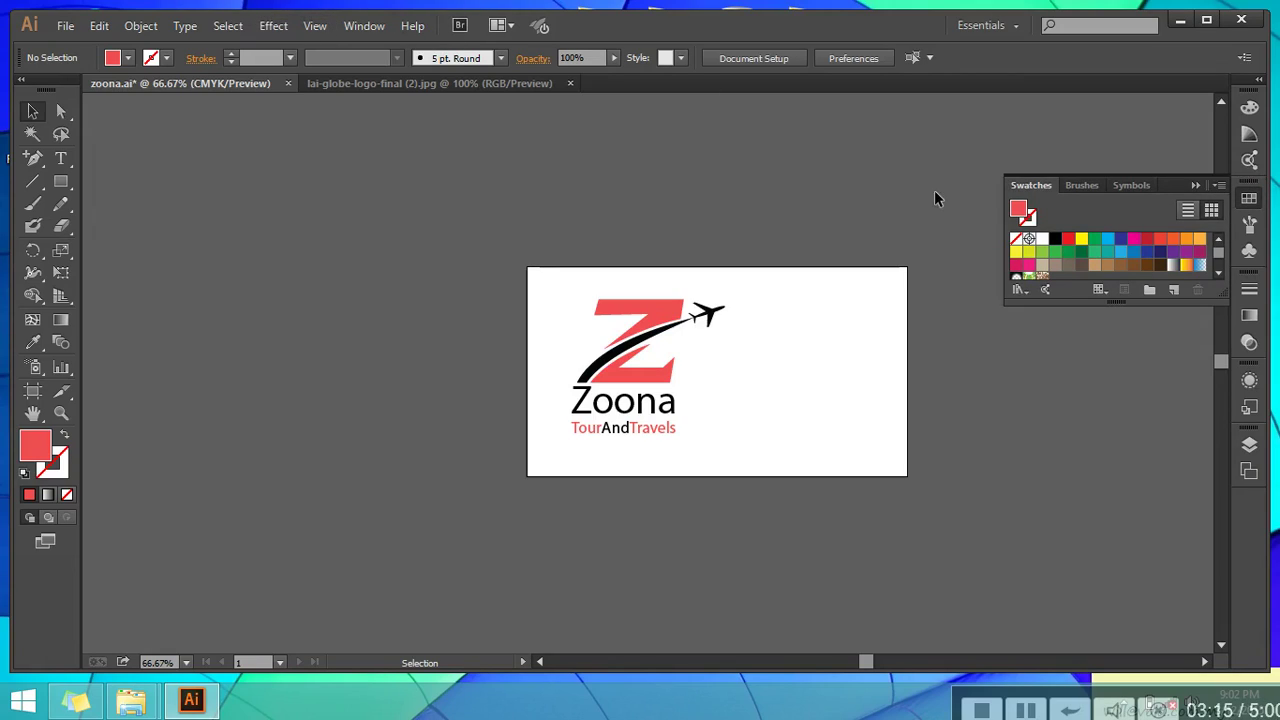
{"action": "left_click", "coordinate": [1196, 187]}
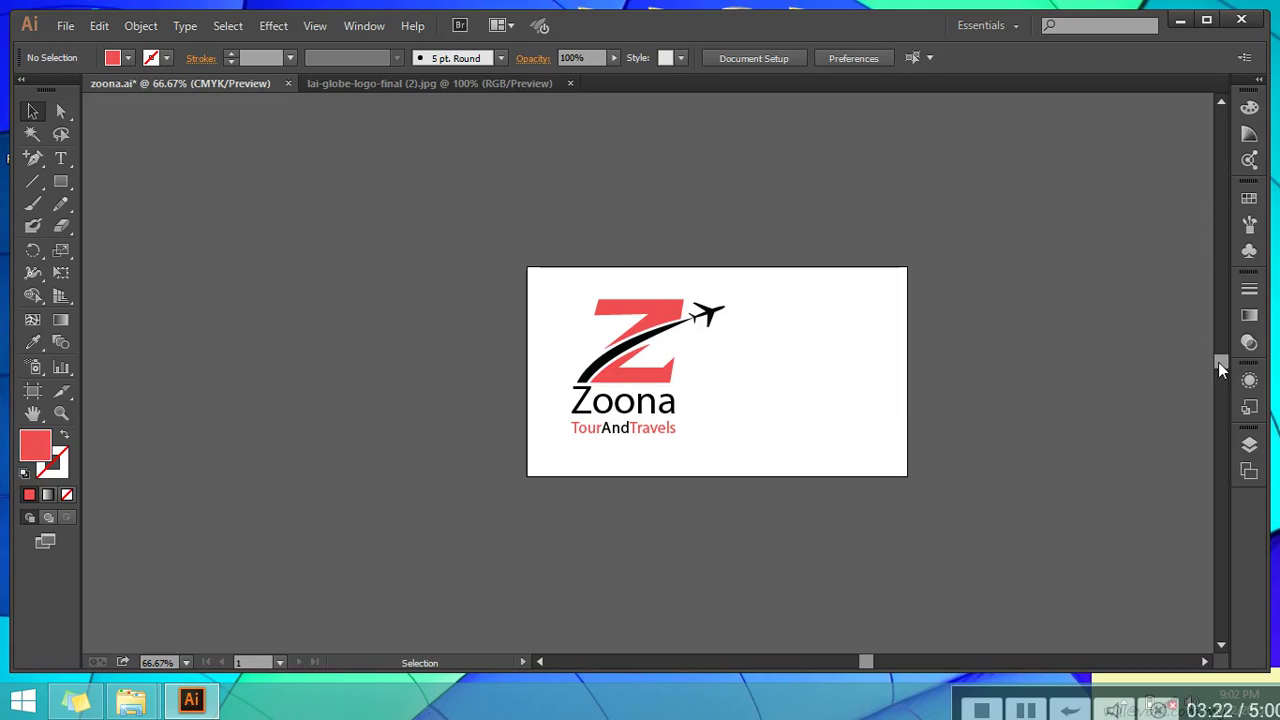
{"action": "mouse_move", "coordinate": [1218, 362]}
{"action": "left_mouse_down"}
{"action": "mouse_move", "coordinate": [1218, 351]}
{"action": "mouse_move", "coordinate": [1221, 363]}
{"action": "left_mouse_up"}
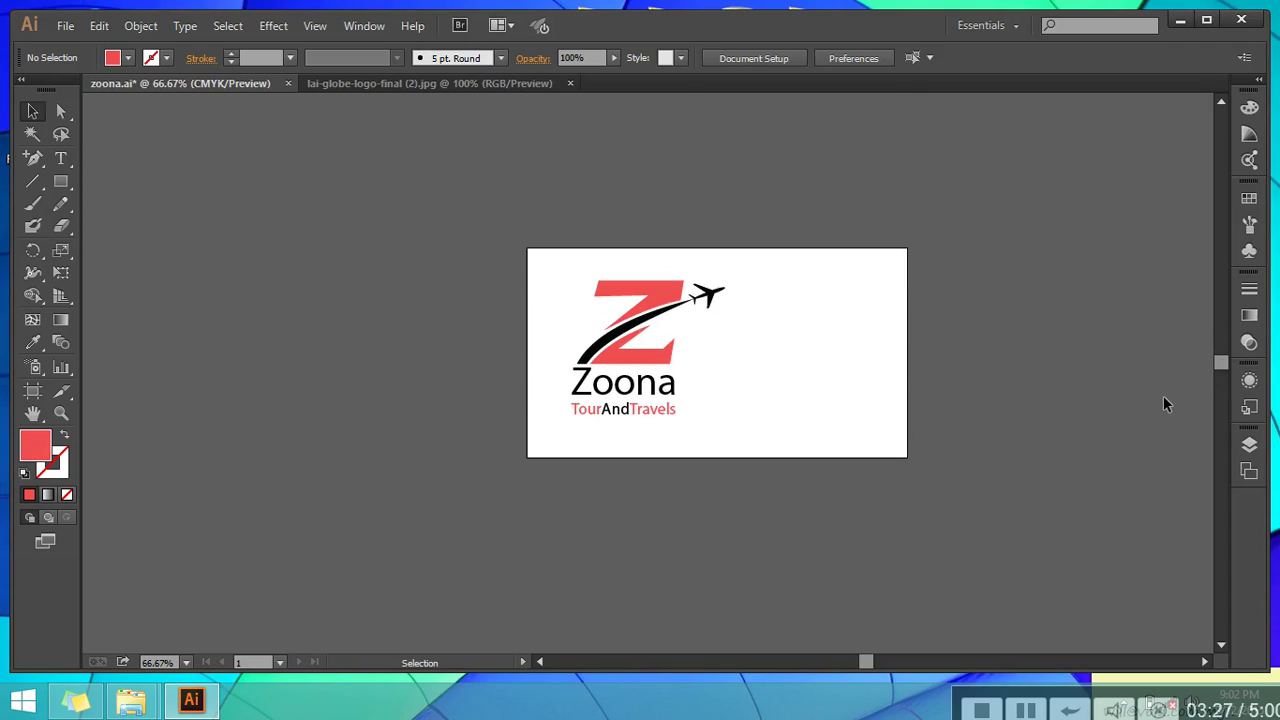